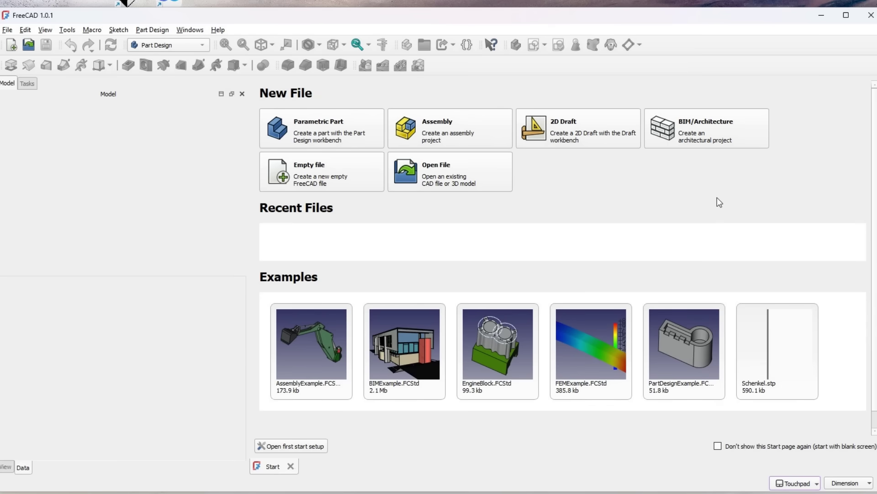
- Create a new empty document and add a hypocycloid gear using the Gear workbench
left_click(322, 170)
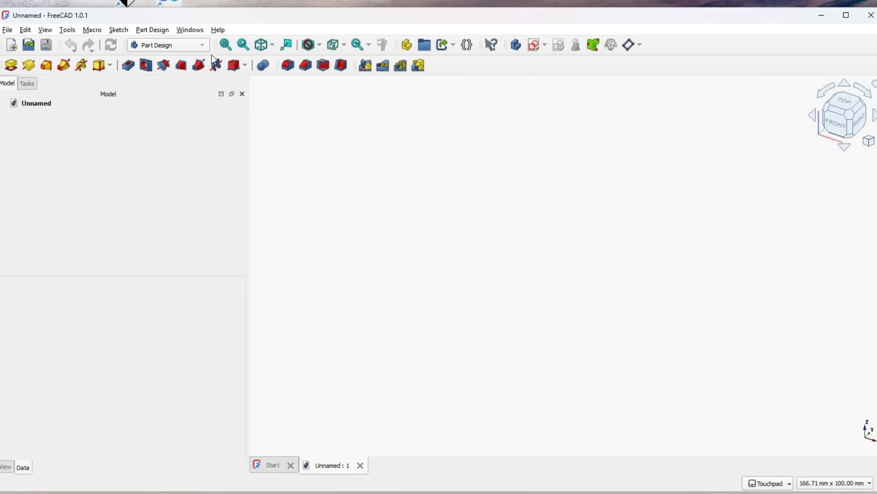
left_click(203, 46)
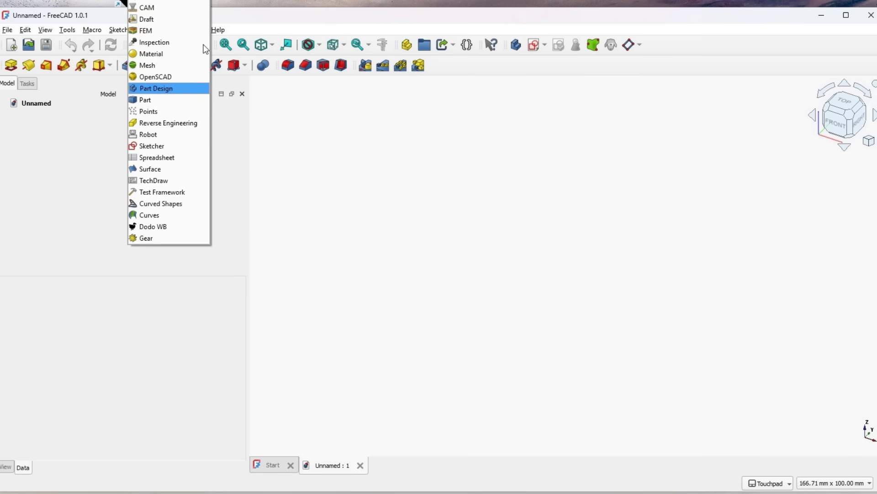
left_click(158, 240)
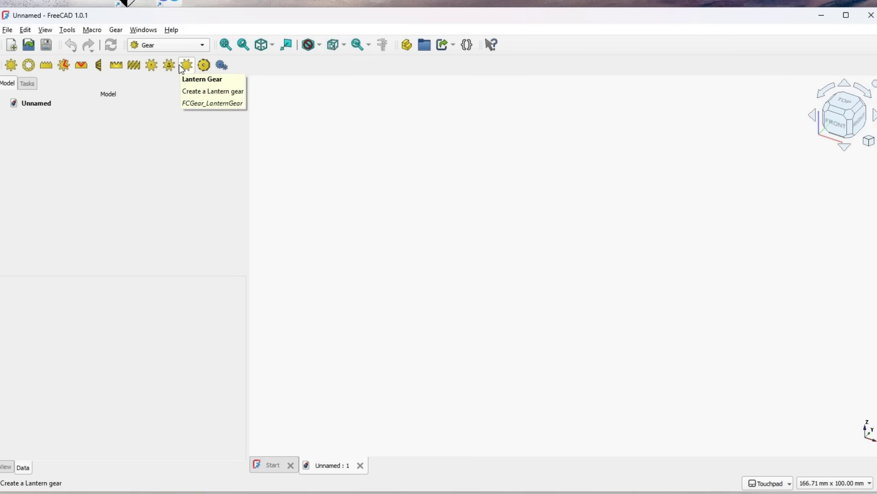
left_click(204, 65)
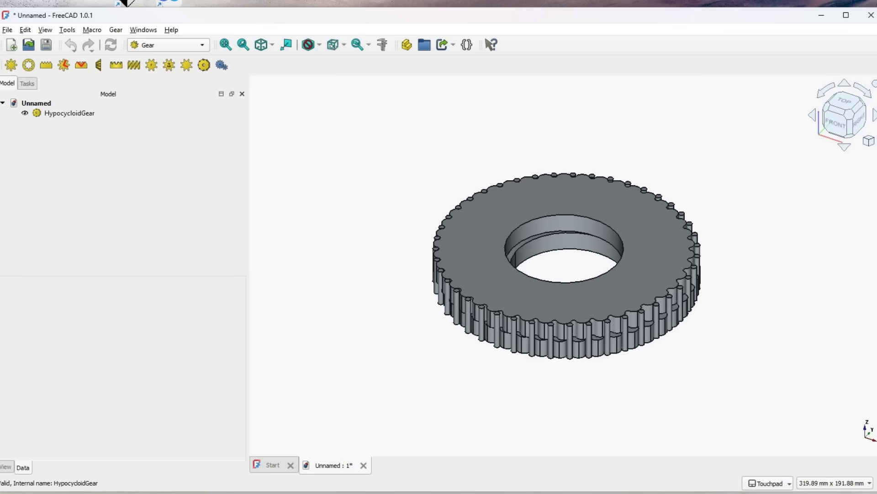
- Hide the hypocycloid gear's first disk and its pins by setting show_disk0 and show_pins to false
left_click(42, 115)
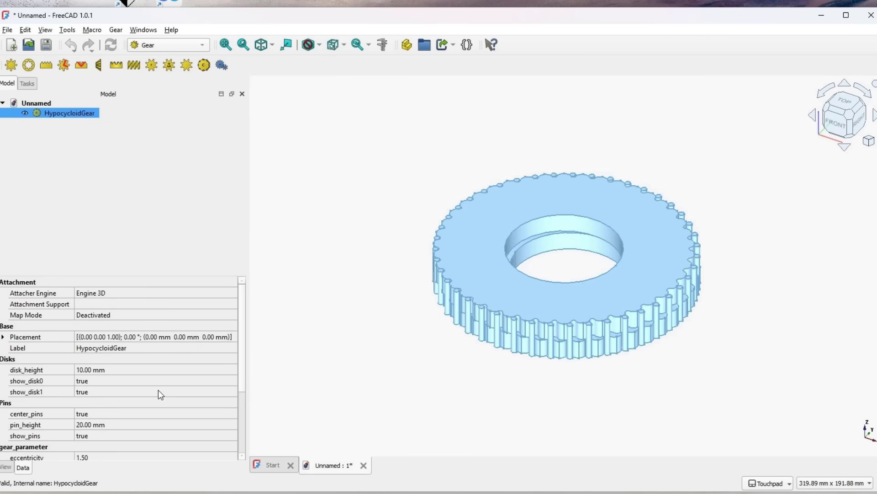
left_click(188, 380)
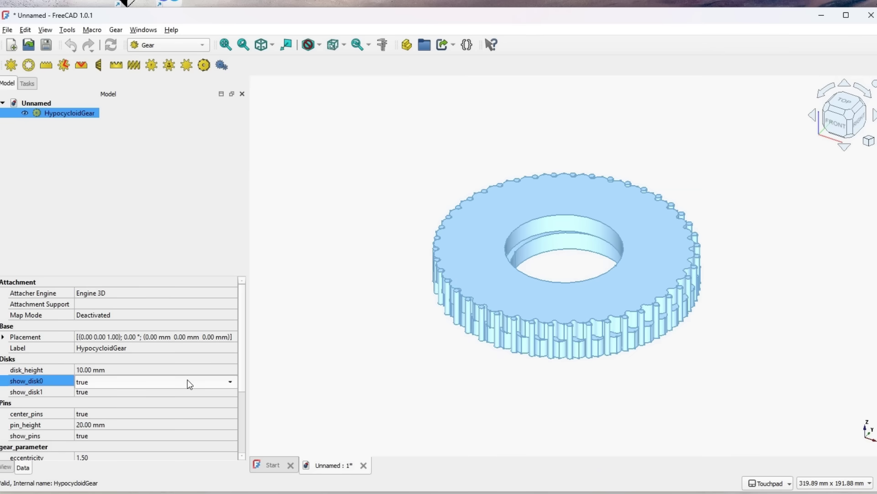
left_click(231, 383)
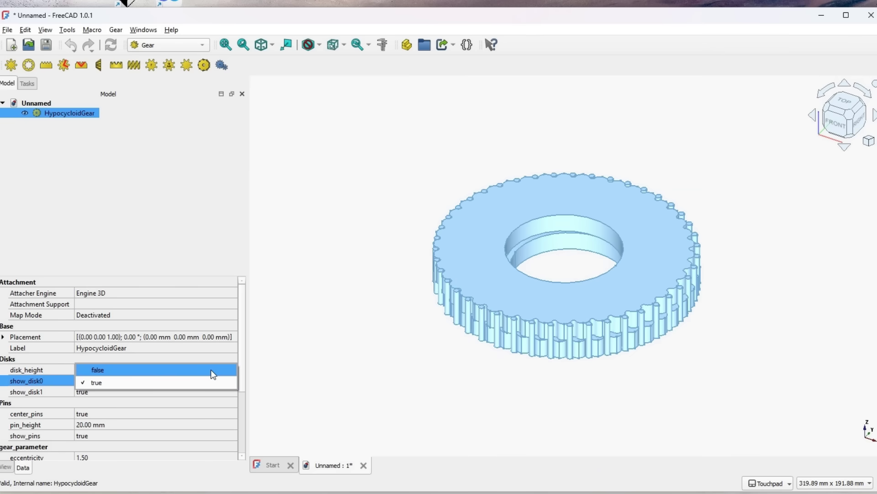
left_click(210, 370)
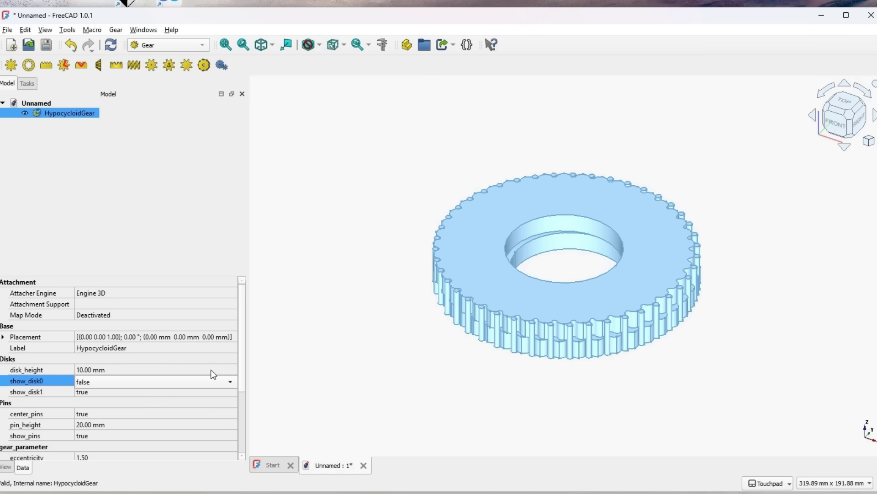
left_click(117, 437)
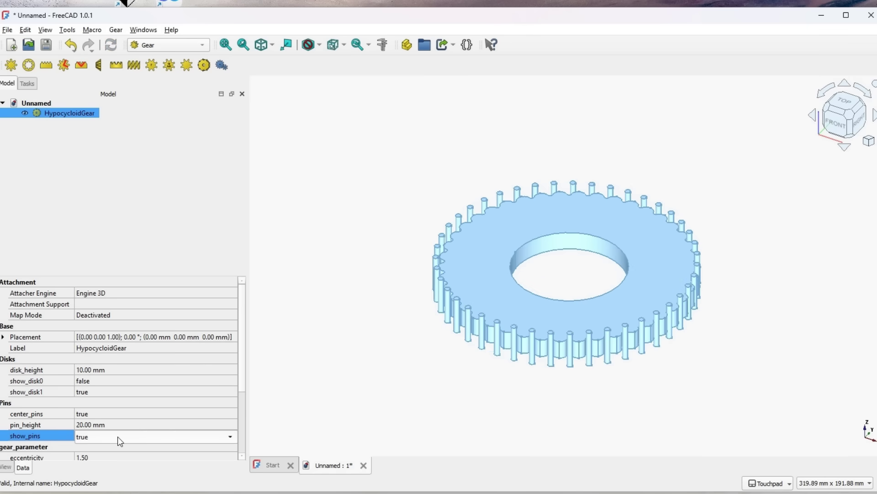
left_click(230, 438)
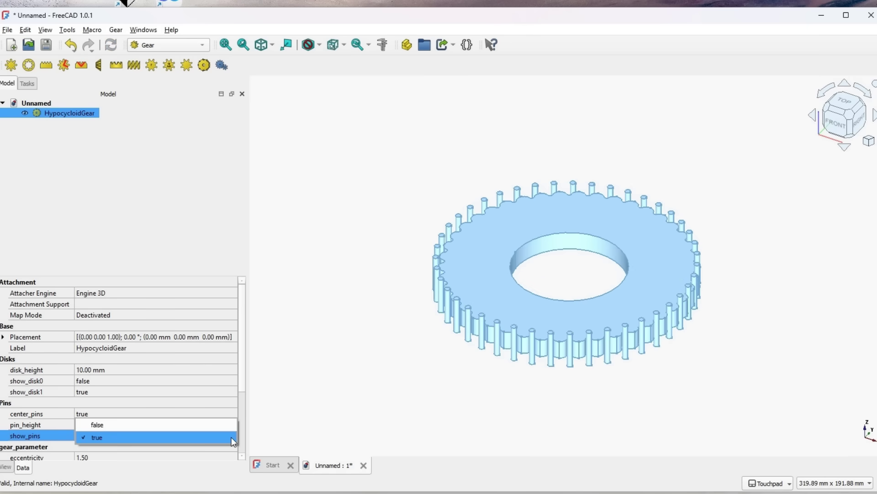
left_click(188, 425)
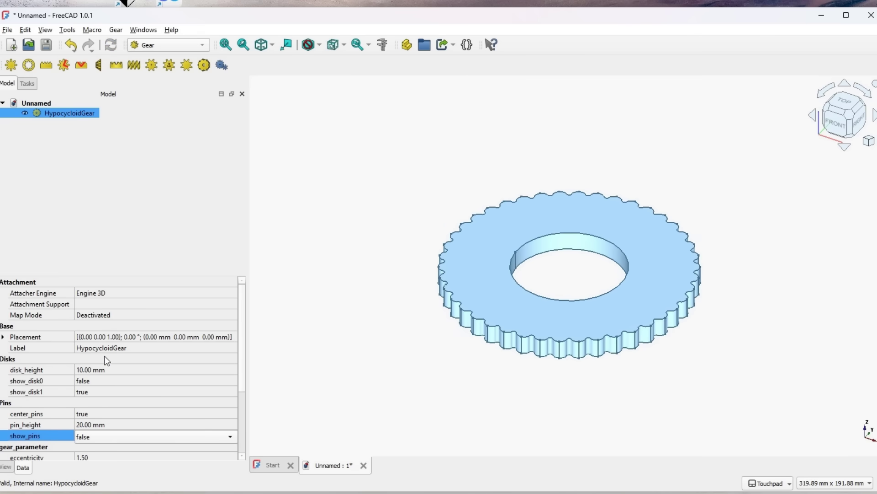
- Set the gear's disk height to 5 mm
left_click(81, 372)
left_click(82, 371)
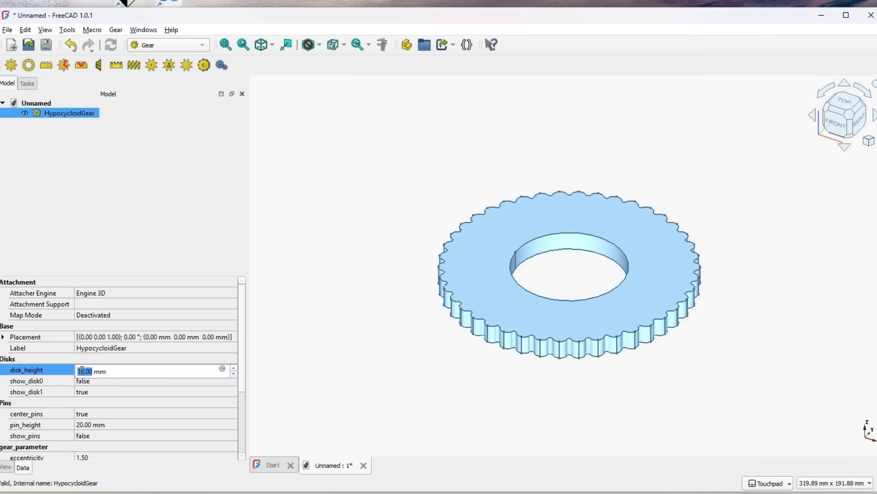
key("BackSpace")
type("5")
left_click(145, 419)
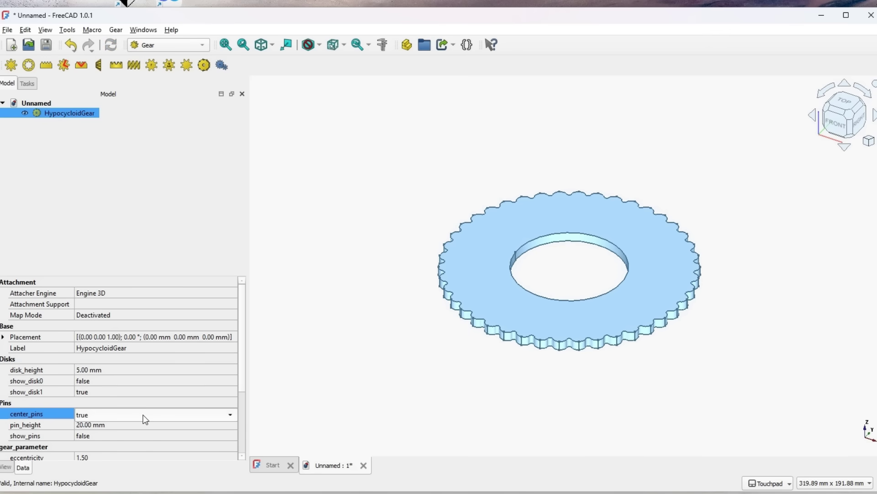
- Set the gear's eccentricity to 2 and its pin circle radius to 100
scroll(242, 454, "down", 3)
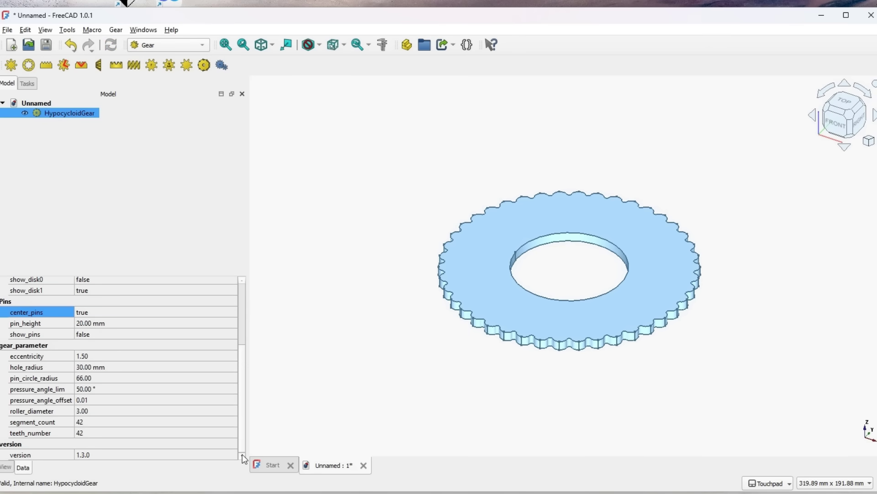
left_click(92, 352)
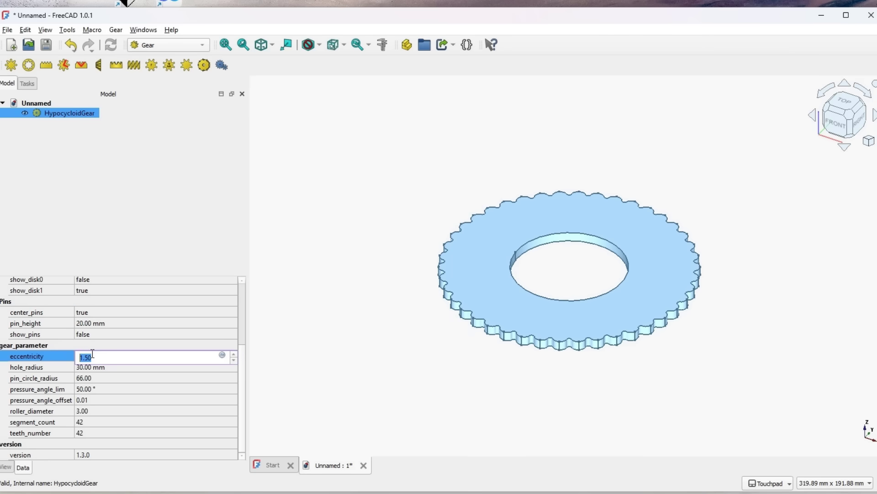
type("2")
left_click(117, 369)
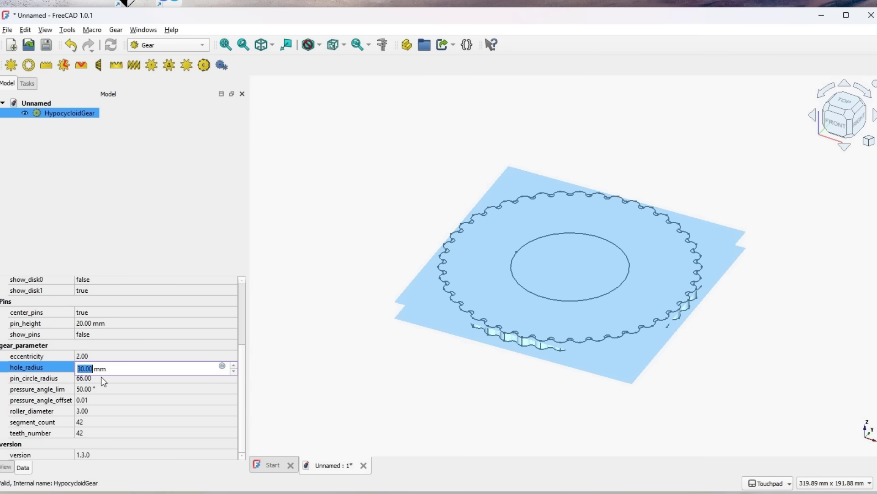
left_click(103, 379)
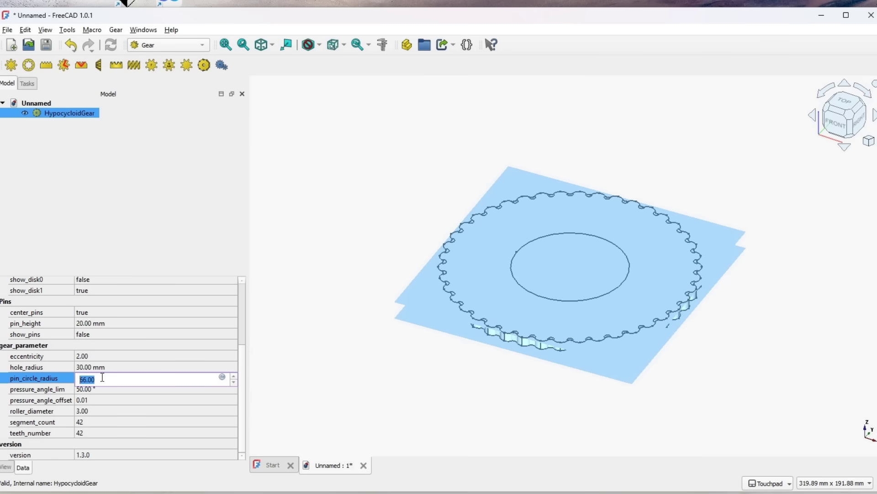
type("100")
- Set the gear's roller diameter to 10 and its teeth number to 38
left_click(103, 411)
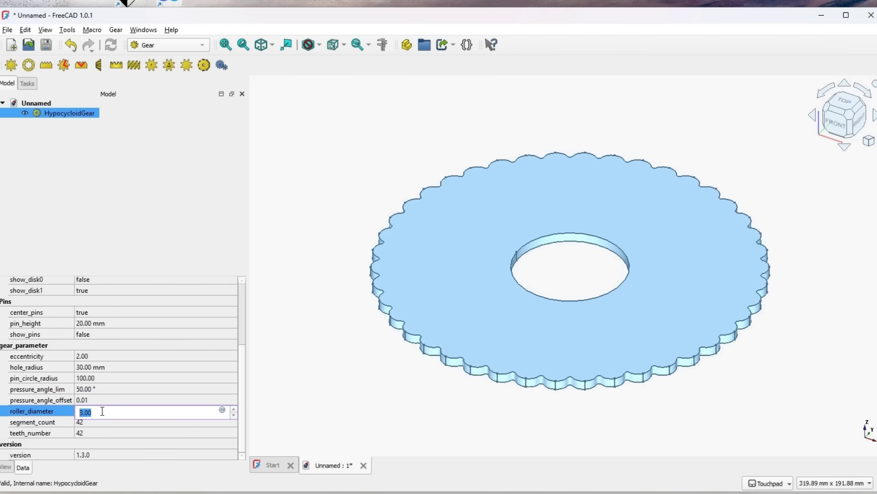
type("10")
left_click(92, 433)
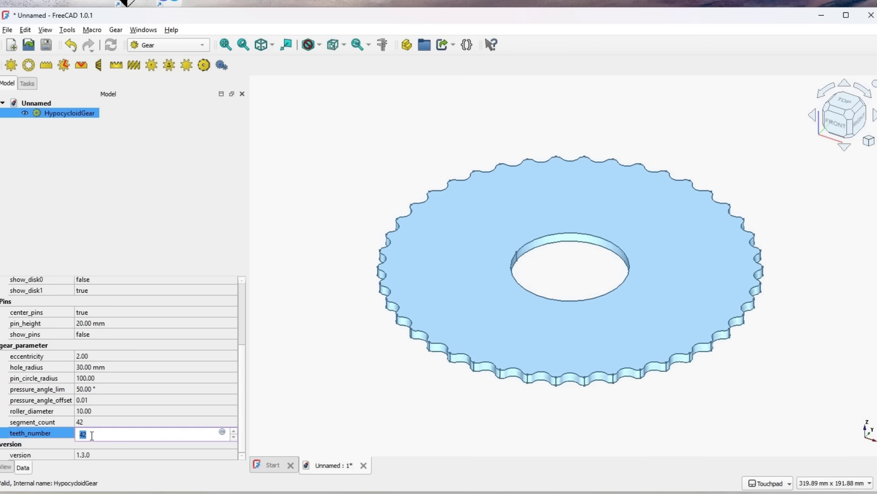
type("38")
left_click(123, 452)
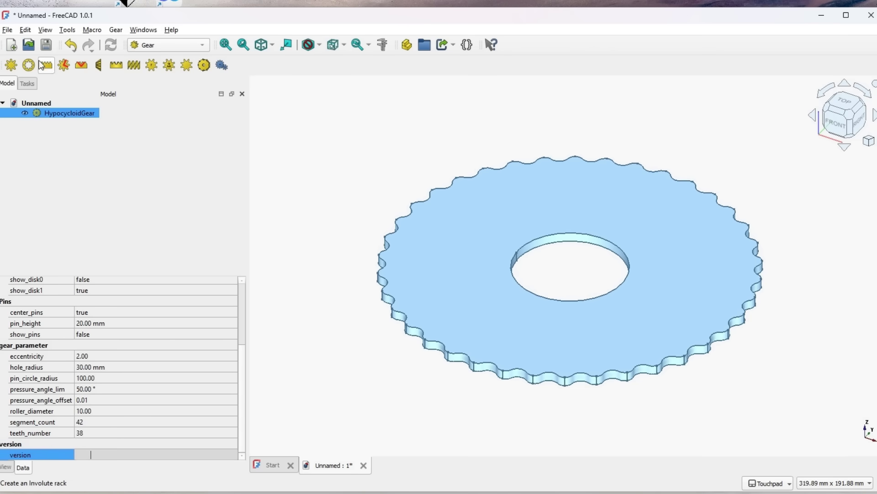
left_click(6, 30)
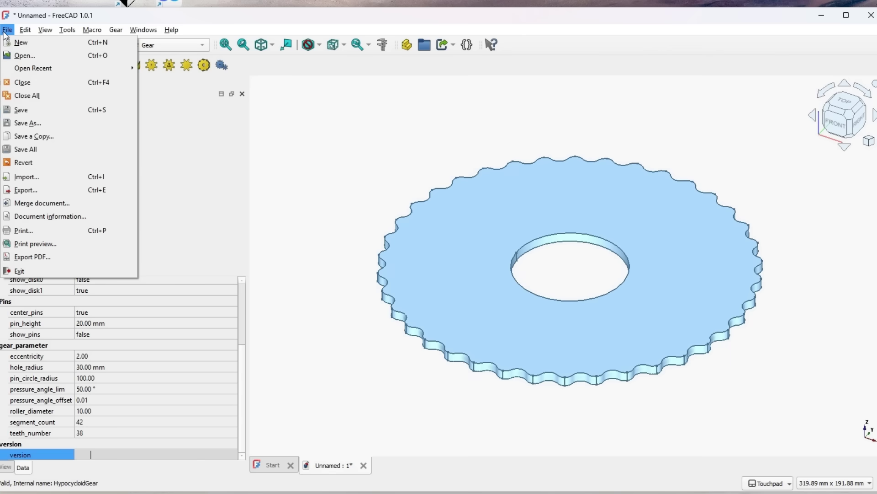
left_click(312, 191)
- Set the gear's teeth number to 39
left_click(92, 433)
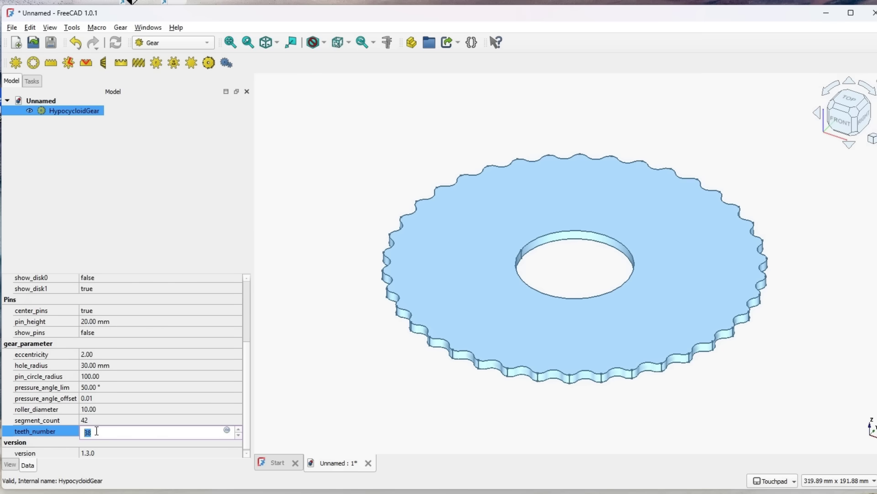
type("39")
left_click(117, 416)
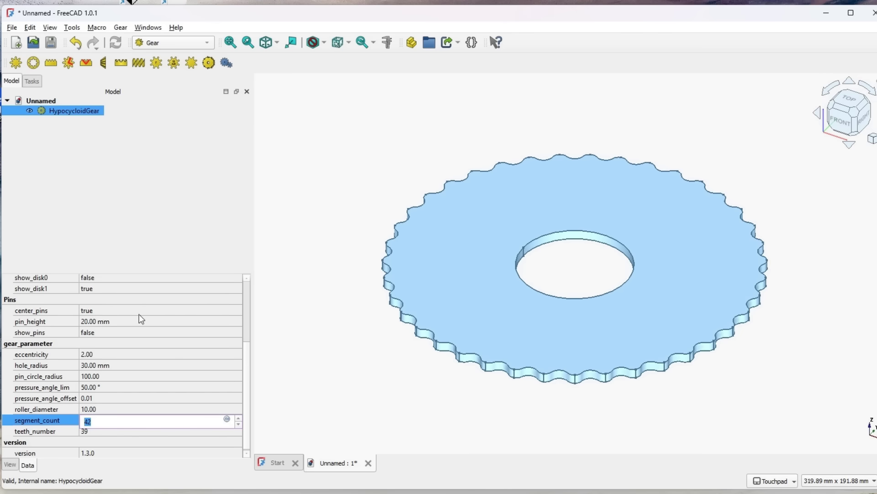
- Turn on the gear's pins by setting show_pins to true and recompute the document
left_click(111, 334)
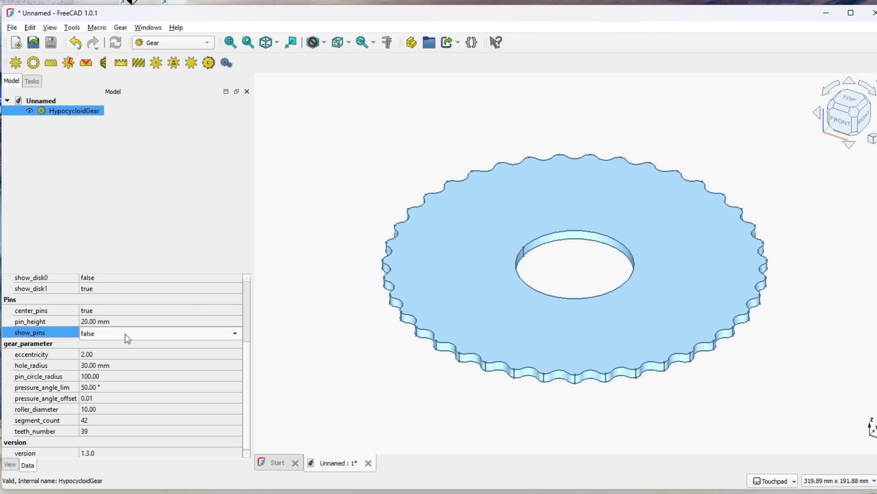
left_click(215, 337)
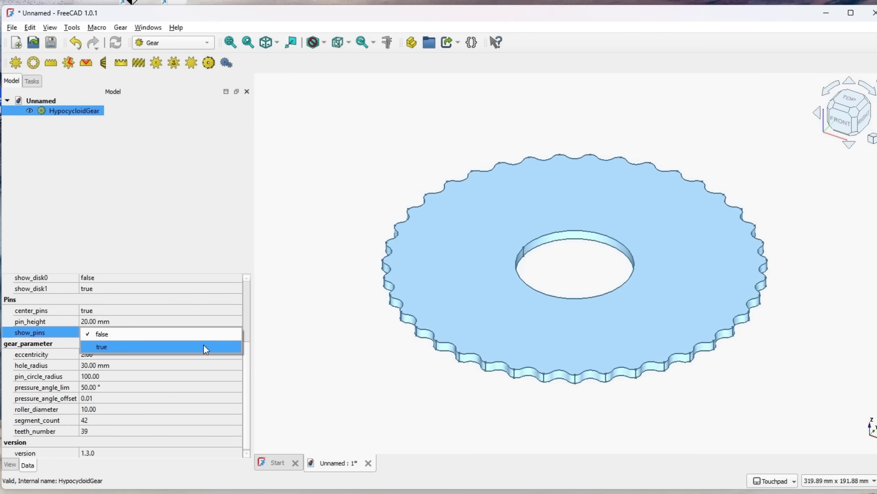
left_click(203, 345)
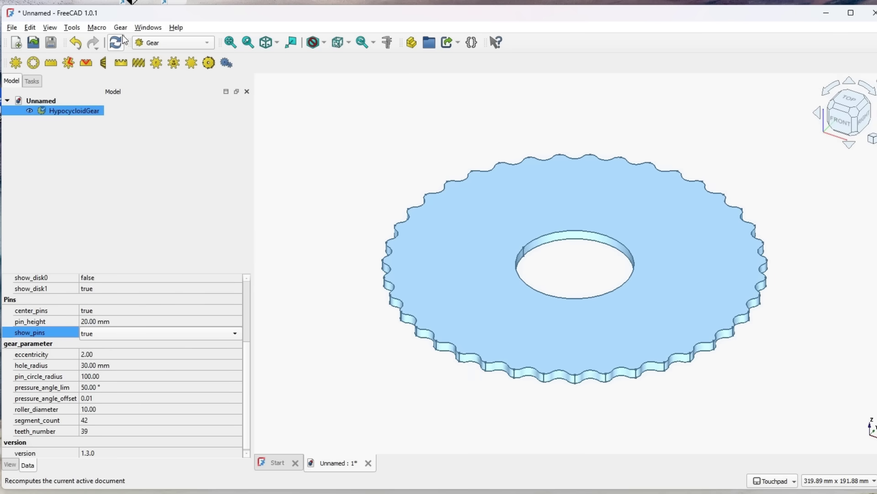
left_click(117, 42)
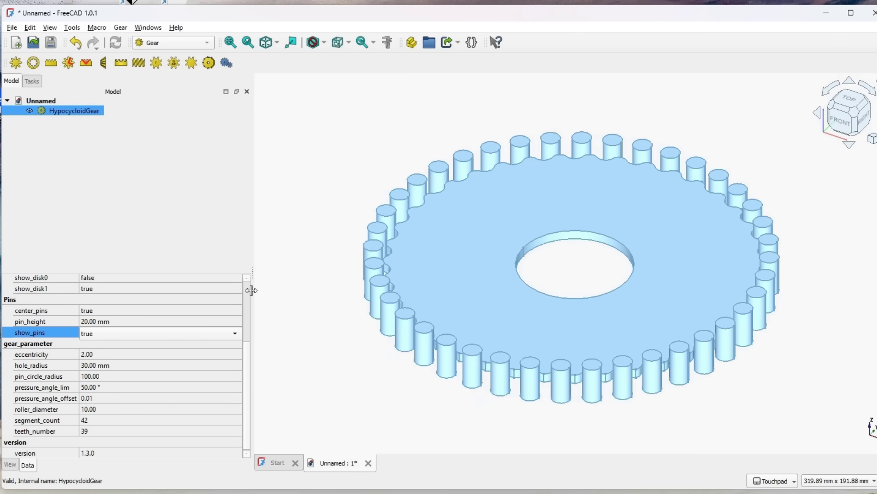
- Hide the remaining disk by setting show_disk1 to false and recompute the document
scroll(247, 286, "up", 3)
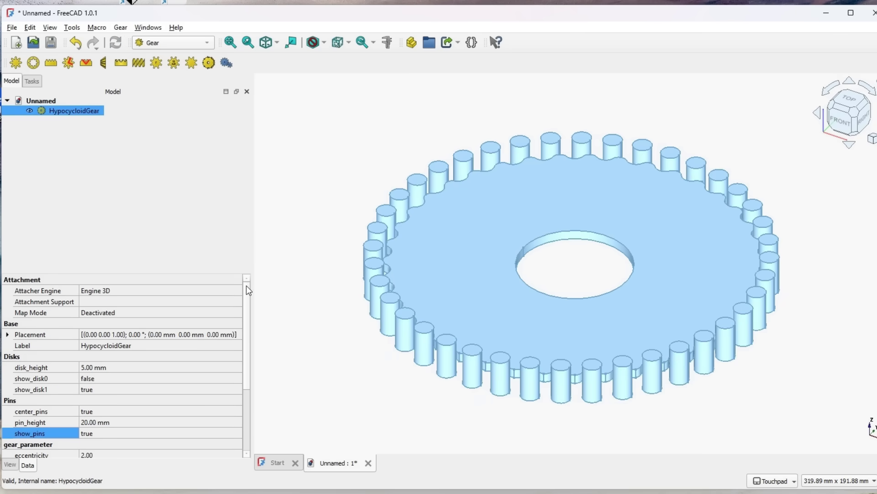
left_click(102, 389)
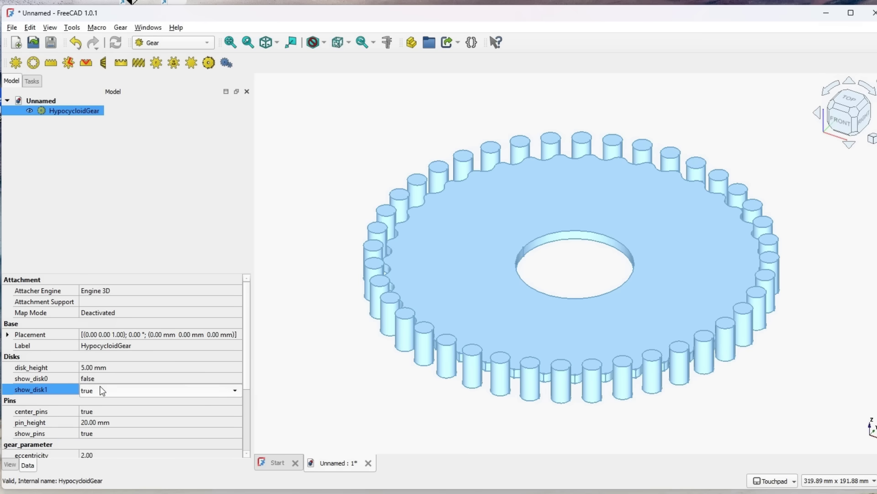
left_click(234, 391)
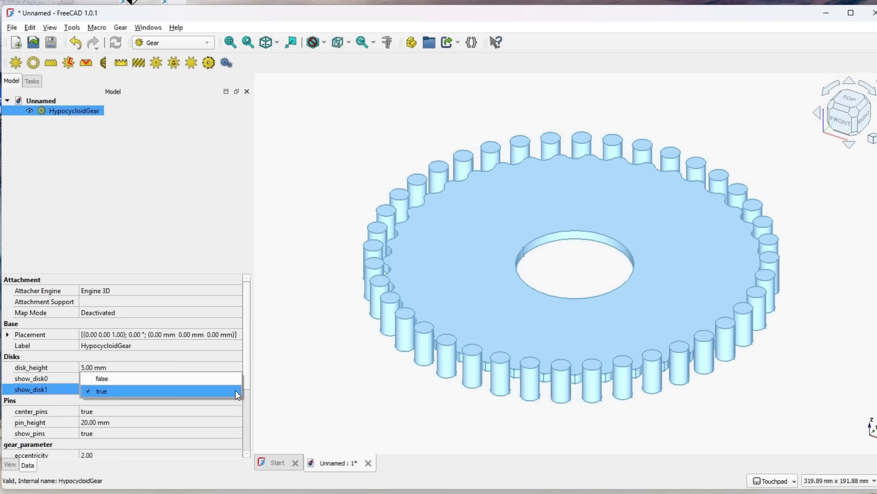
left_click(205, 383)
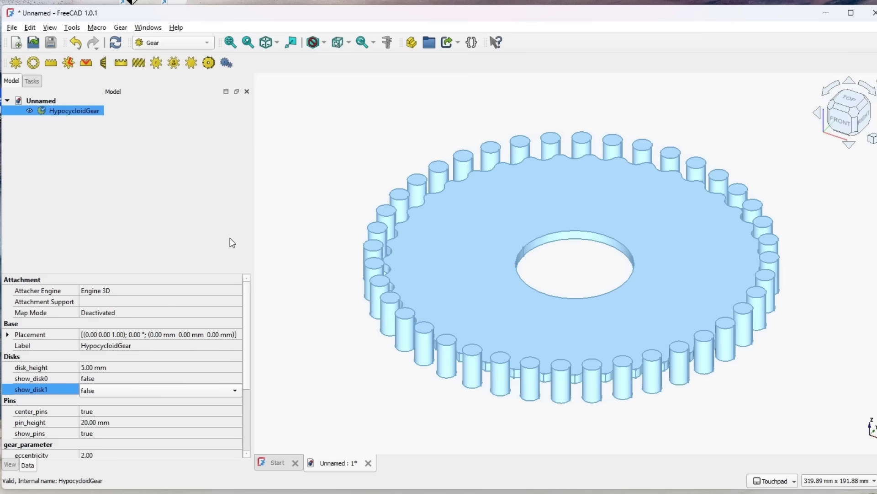
left_click(115, 42)
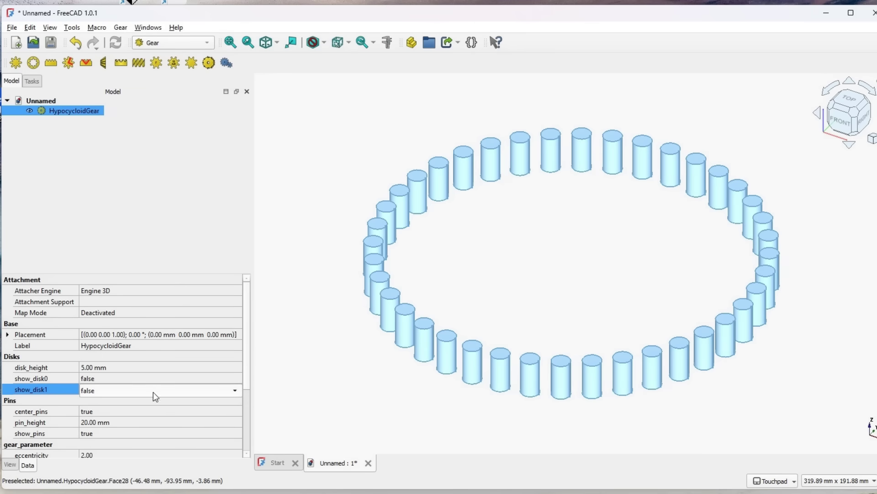
- Set the pin height of the gear's pins to 10 mm
left_click(97, 422)
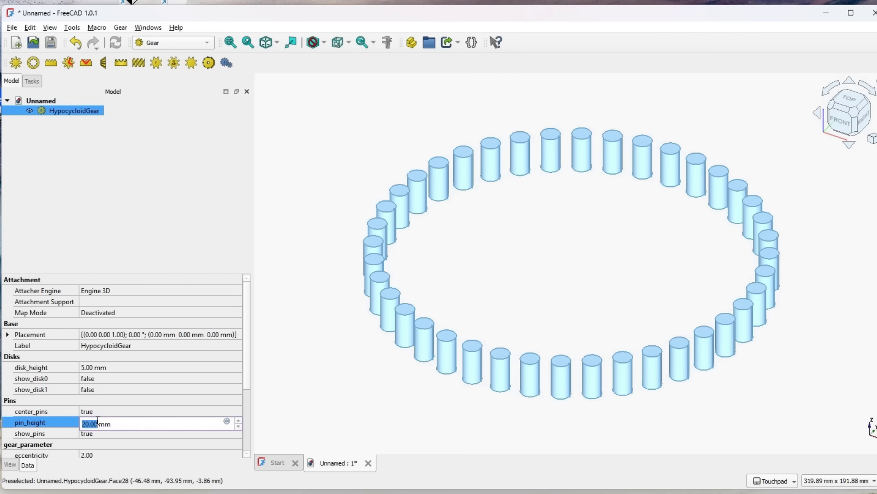
type("10")
left_click(117, 411)
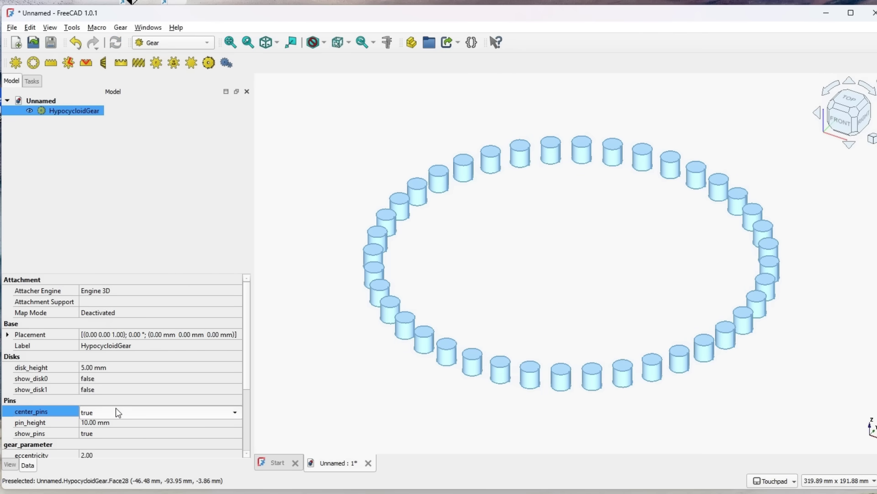
scroll(247, 444, "down", 3)
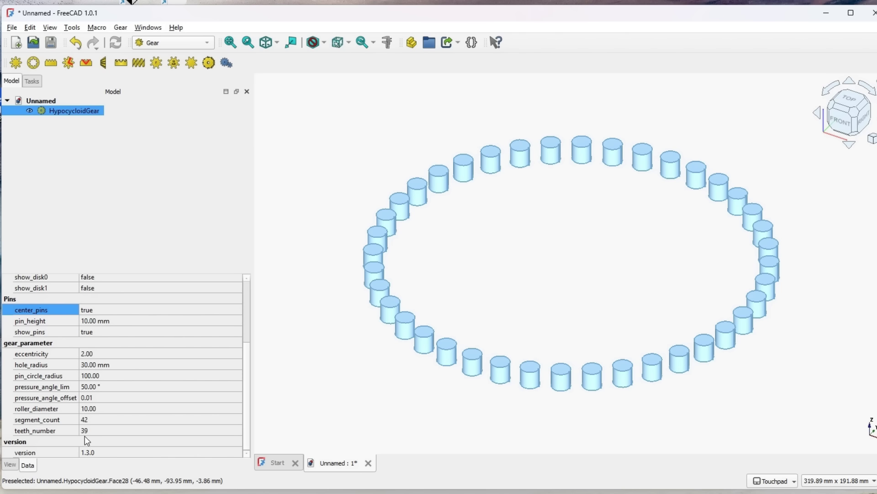
- Set the gear's teeth number to 38
left_click(100, 430)
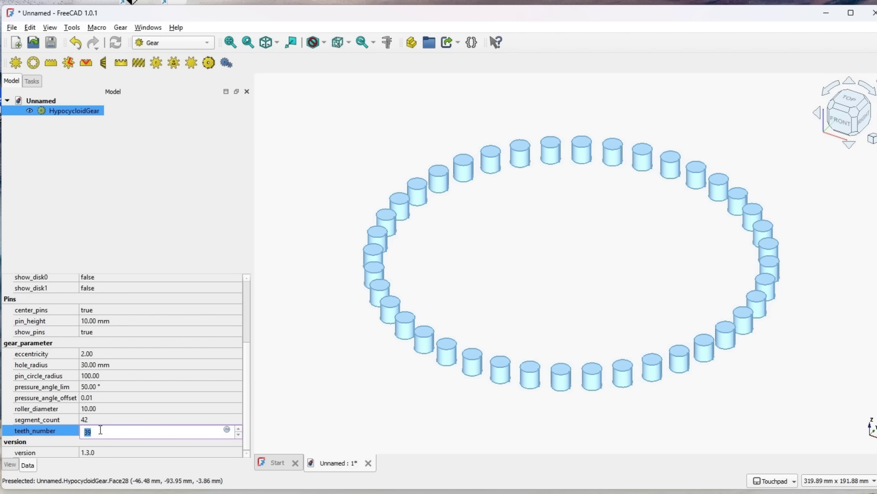
type("38")
left_click(132, 418)
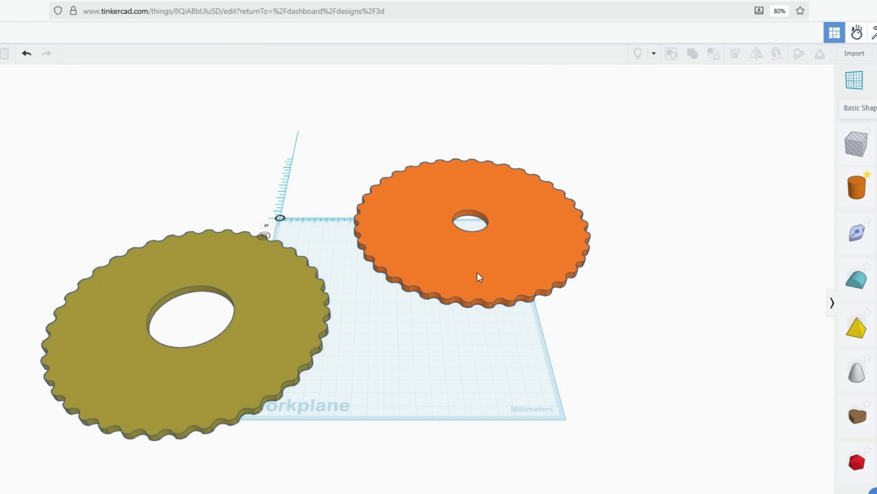
- In Tinkercad, raise the olive toothed disk 5 mm above the workplane
left_click(276, 311)
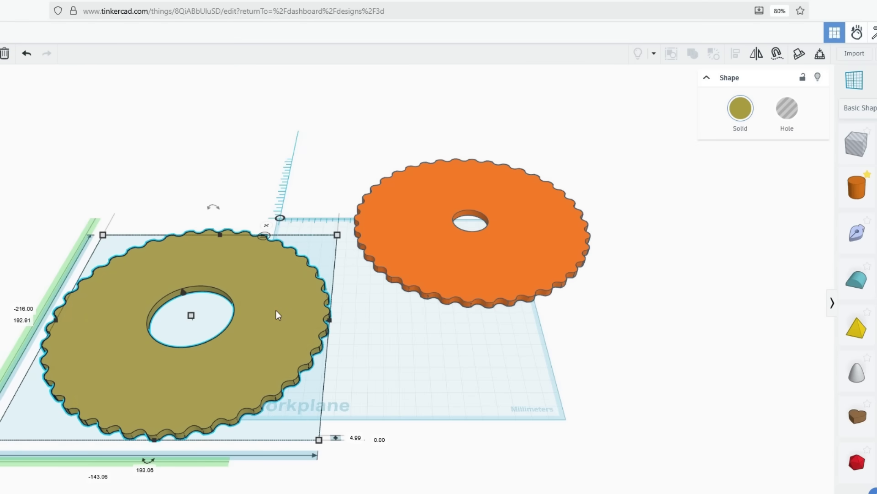
left_click(378, 440)
type("5")
key("Return")
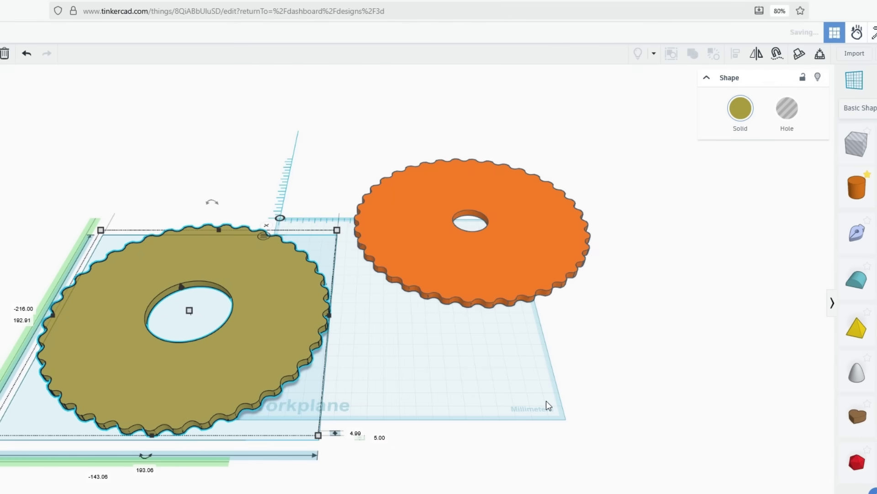
- Select both toothed disks and align them along both horizontal axes so the olive disk sits on the orange one
left_click_drag(184, 158, 407, 276)
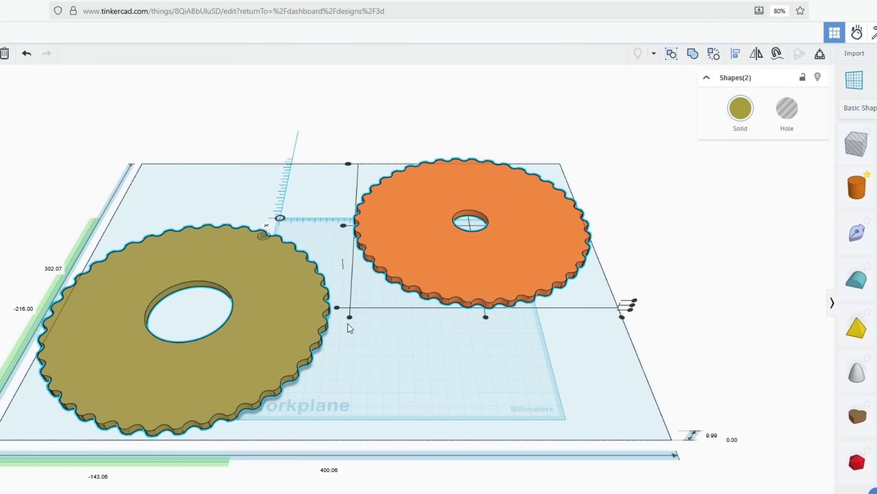
left_click(350, 318)
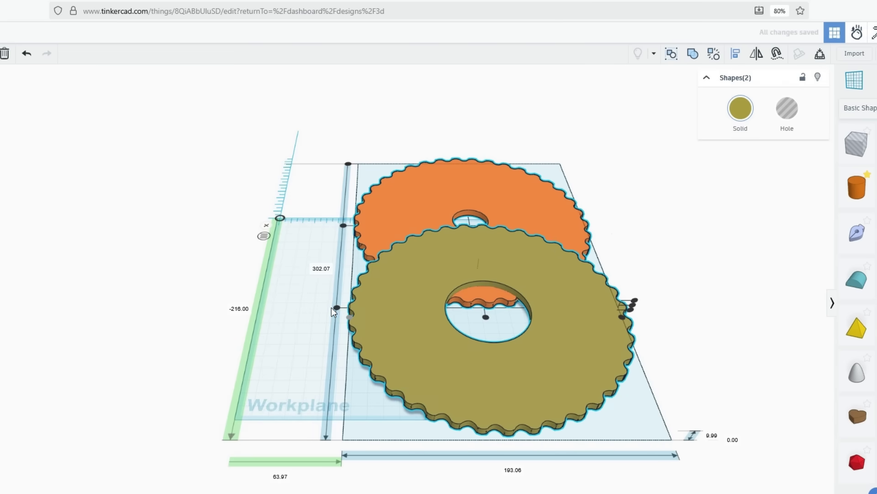
left_click(337, 306)
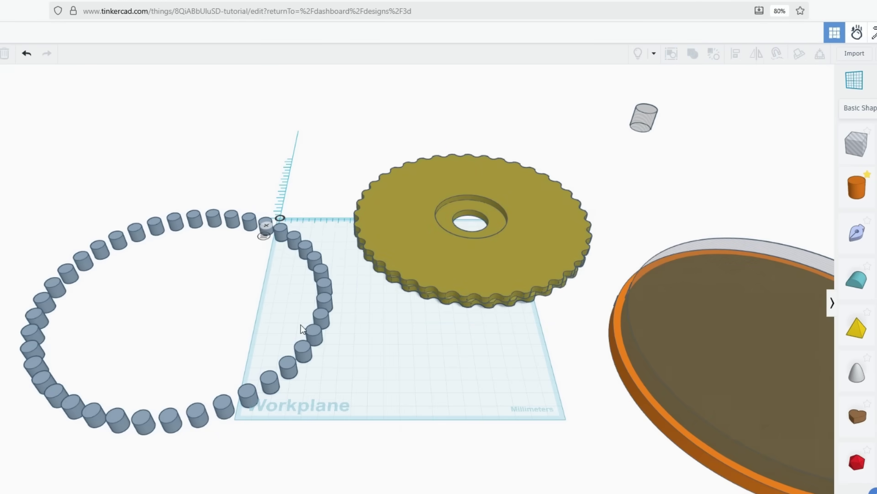
- Move the orange cylinder and the large hole cylinder over the pin ring and centre them on it
left_click(626, 380)
left_click_drag(626, 380, 88, 246)
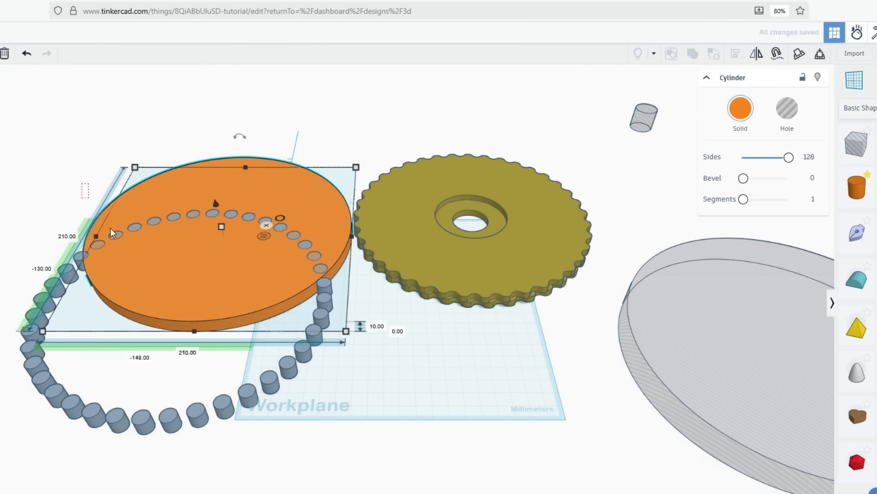
left_click(320, 265, "shift")
left_click_drag(774, 378, 134, 306)
left_click(379, 351)
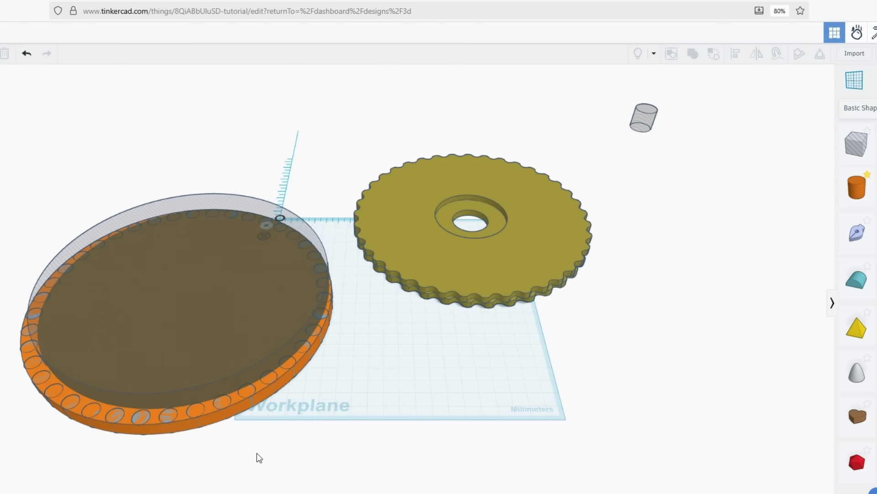
- Union-group the orange cylinder with the large hole cylinder, leaving the pins out, to cut a round recess inside the pin ring
left_click_drag(255, 447, 179, 354)
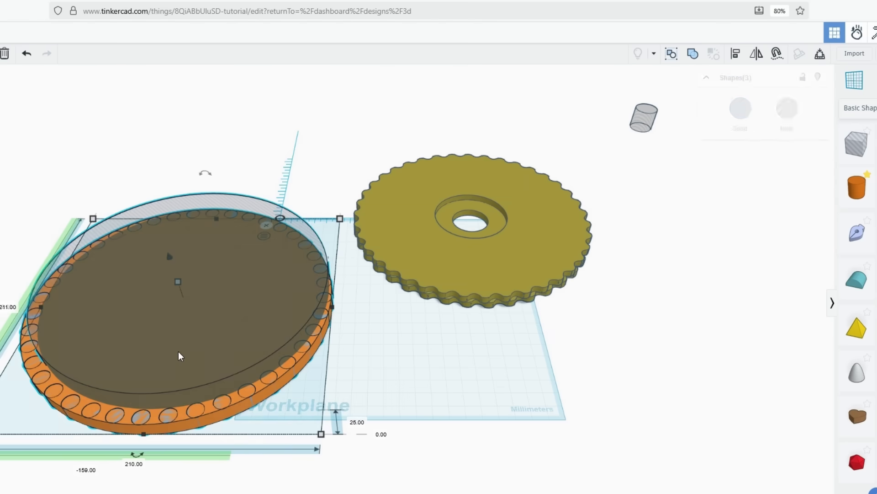
left_click(241, 406)
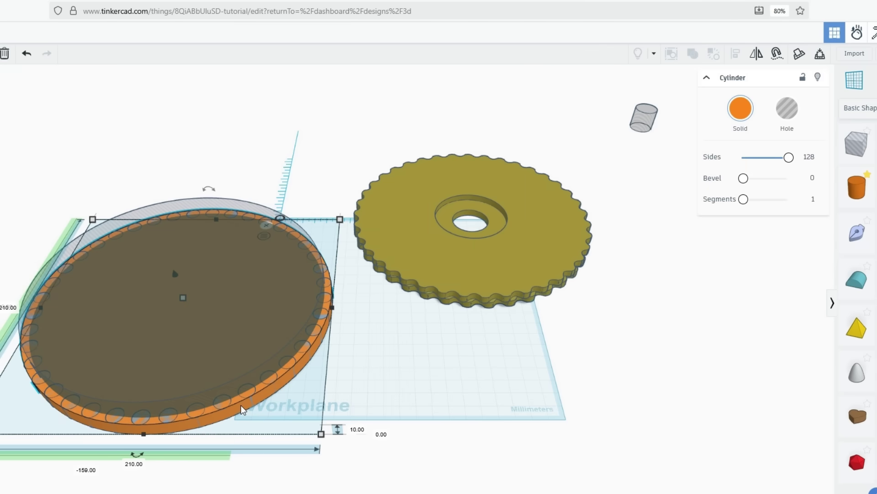
left_click(239, 302, "shift")
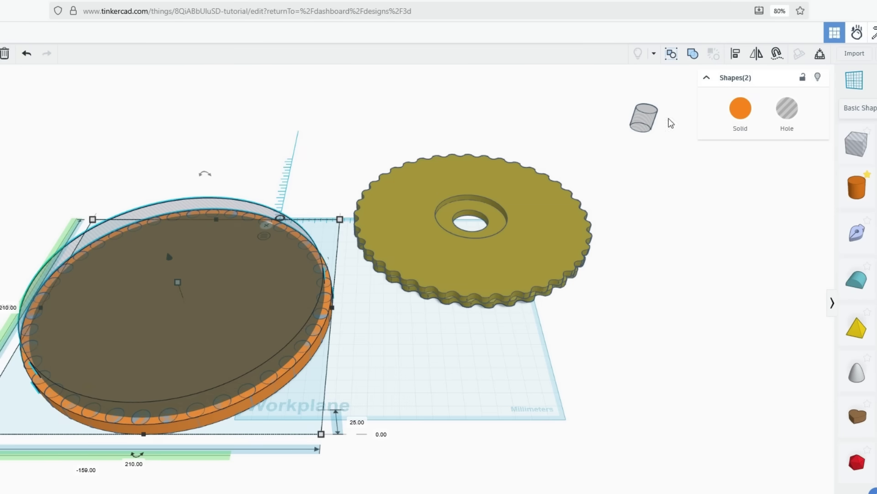
left_click(693, 54)
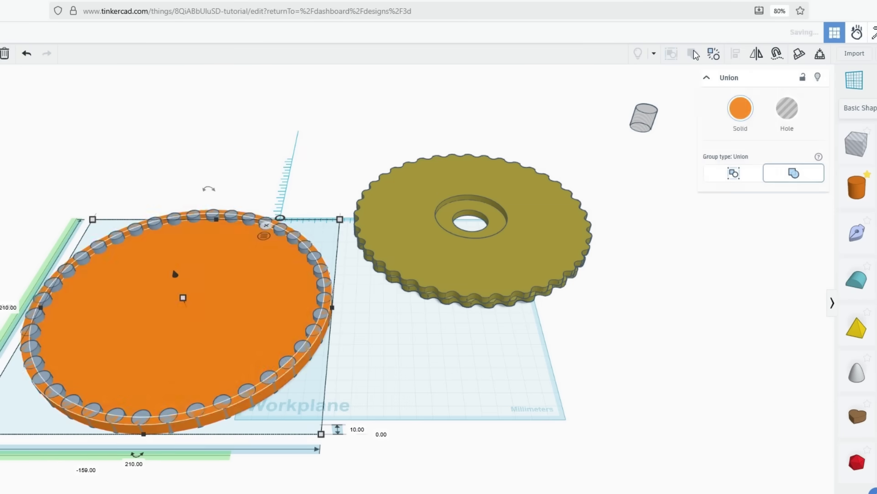
left_click(450, 365)
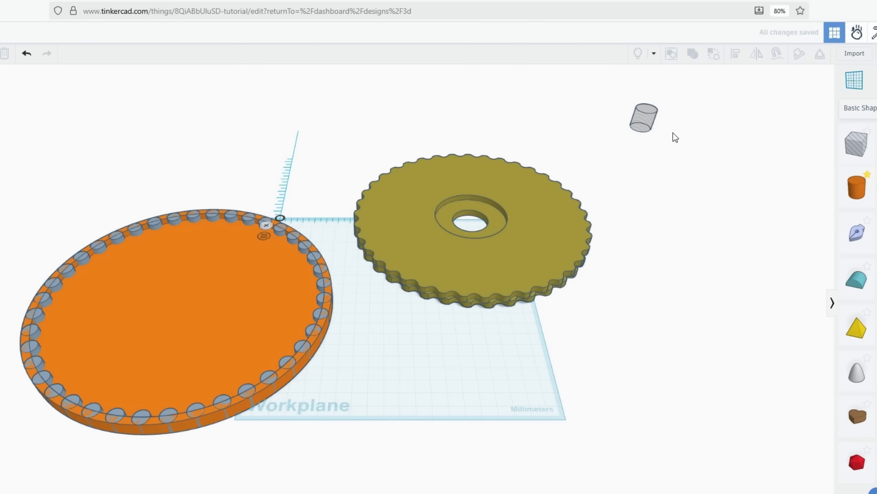
- Place the 20 mm hole cylinder on the recessed orange disk and centre it along both horizontal axes
left_click_drag(646, 119, 164, 328)
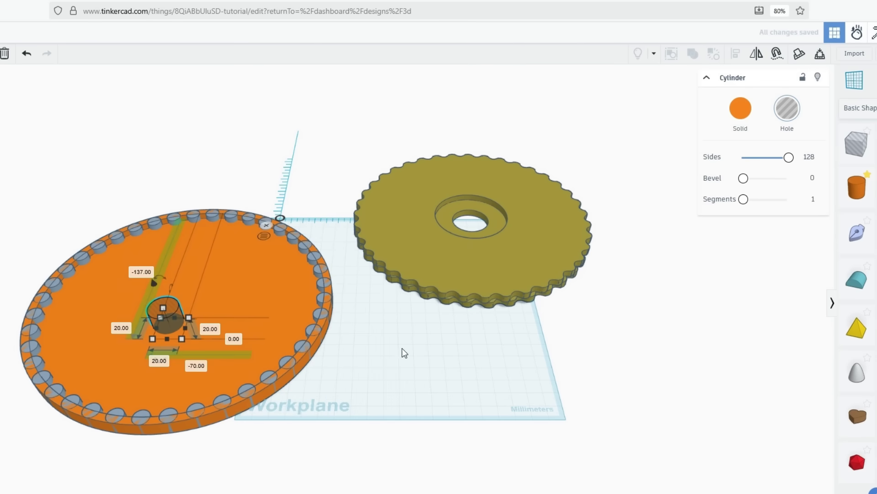
left_click(266, 262, "shift")
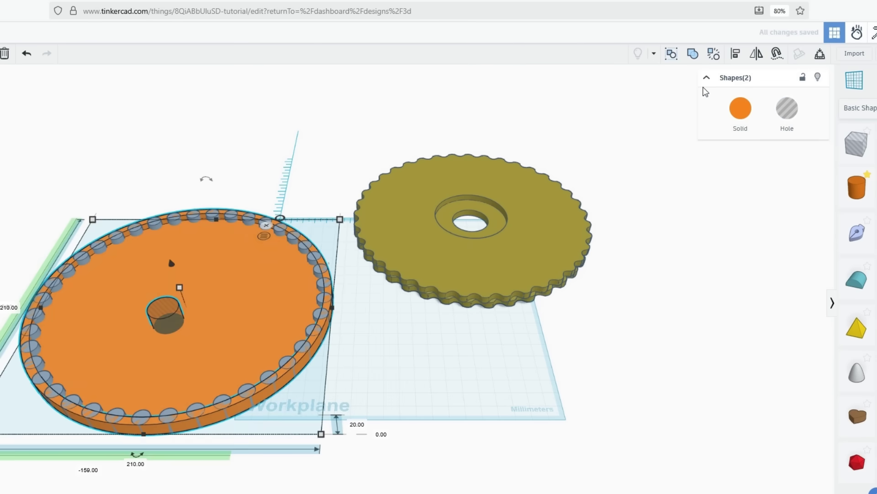
left_click(736, 54)
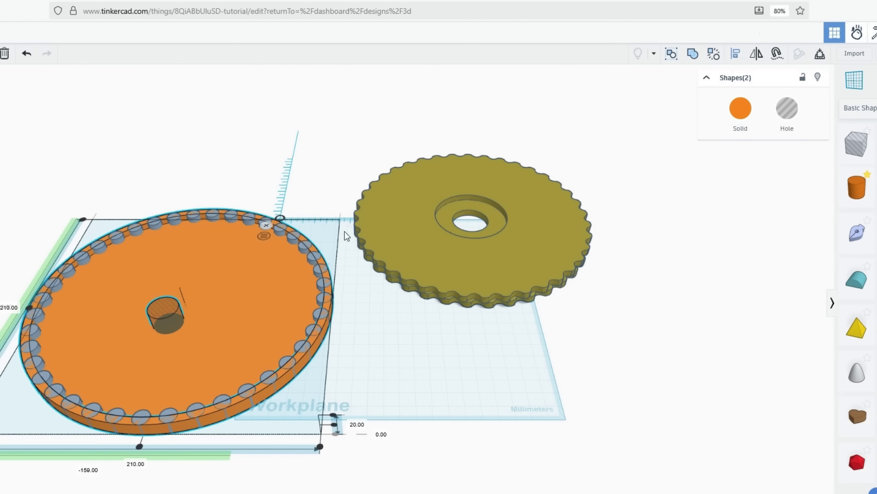
left_click(140, 445)
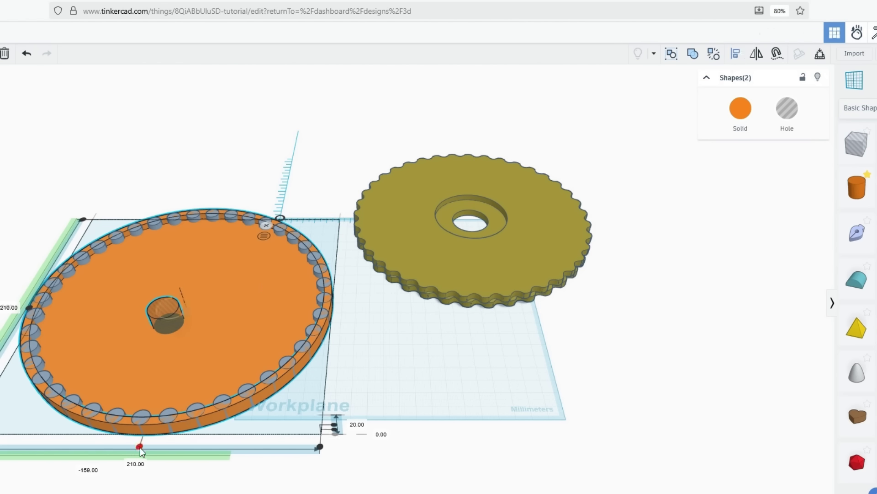
left_click(29, 308)
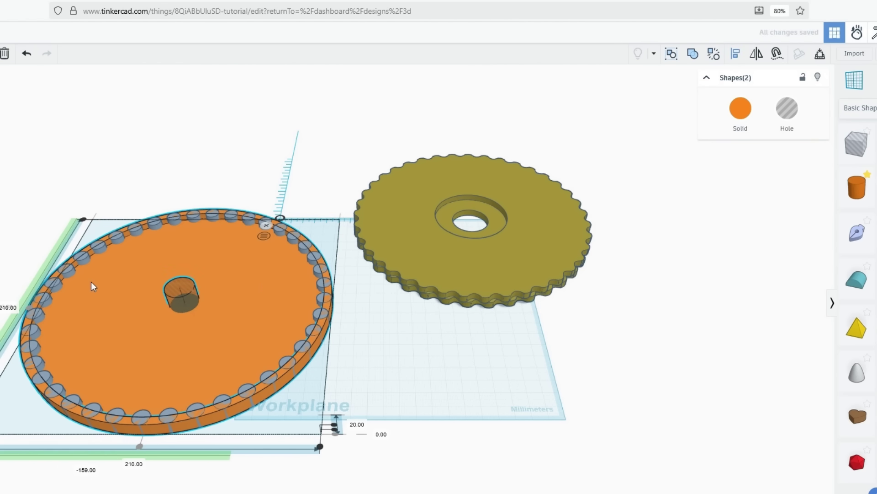
- Union-group the orange disk, the pin ring and the centre hole cylinder into one part
left_click(701, 183)
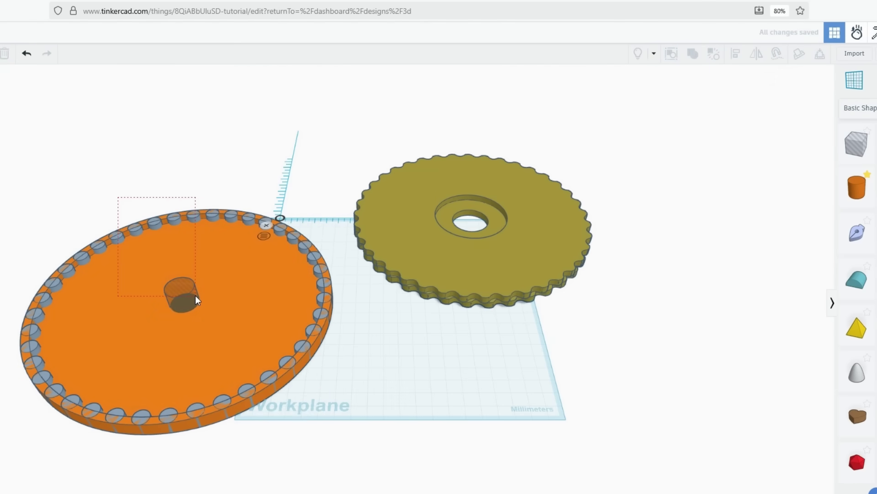
key("ctrl+a")
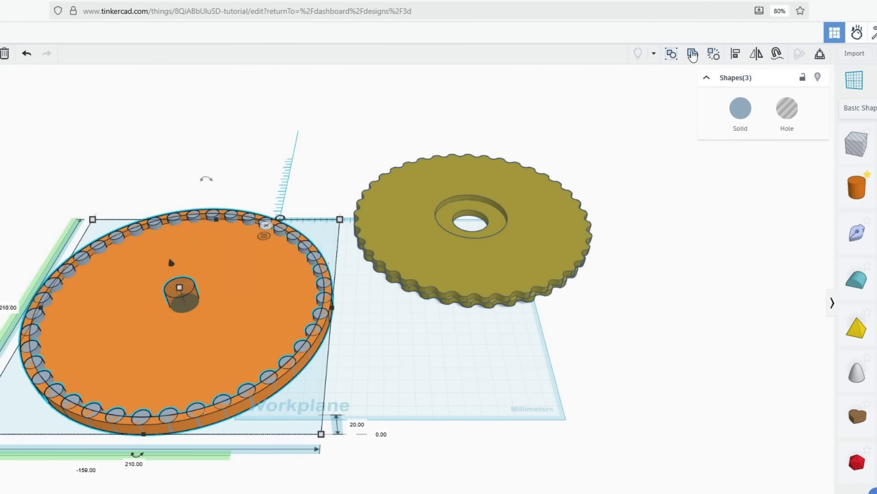
left_click(693, 54)
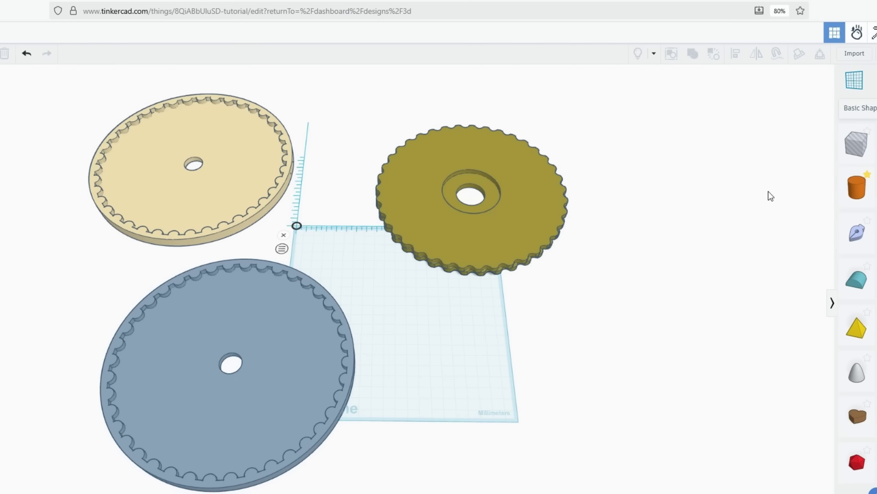
- Add a solid cylinder near the workplane's front edge with 128 sides and a 30 × 30 mm base
left_click_drag(846, 202, 442, 412)
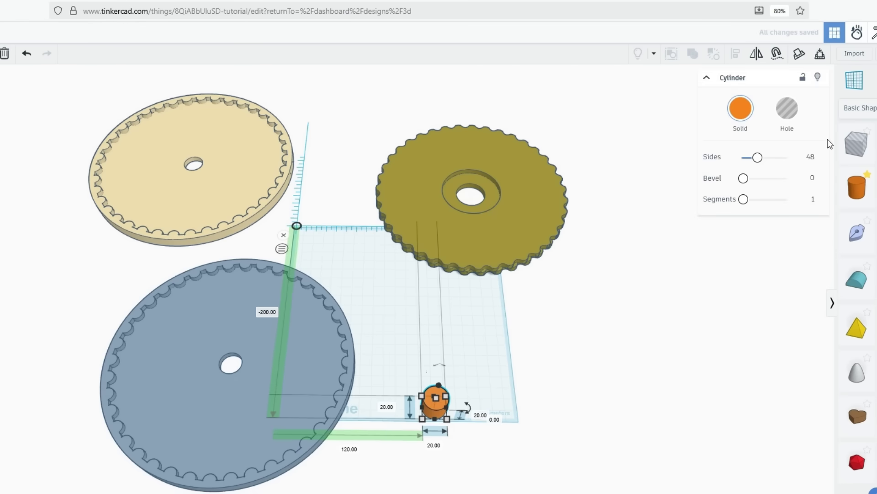
left_click_drag(761, 157, 790, 158)
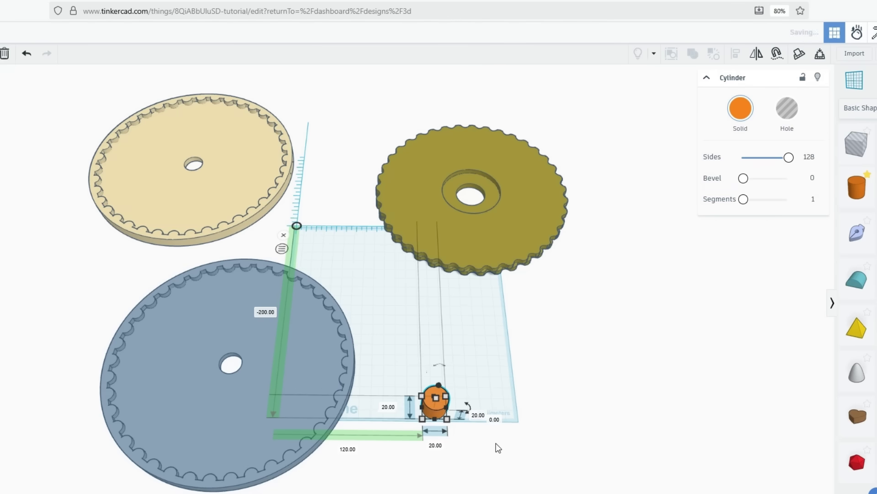
left_click(436, 446)
type("30")
key("Tab")
type("3")
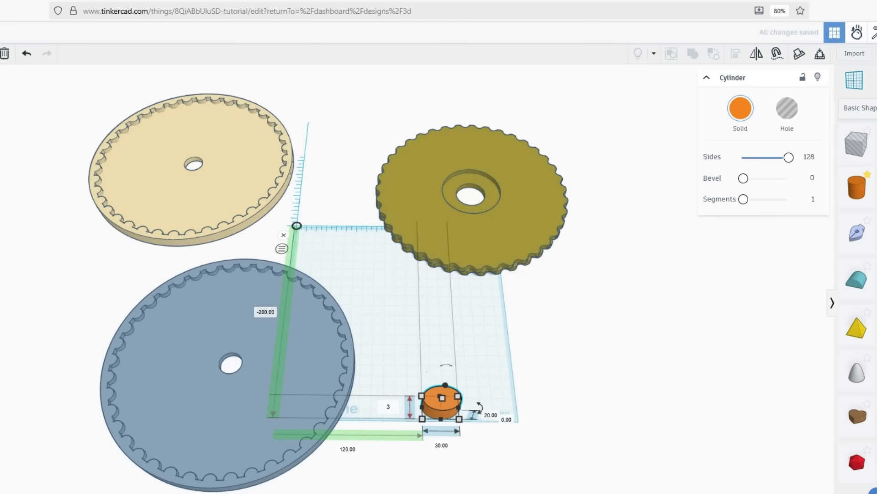
key("Return")
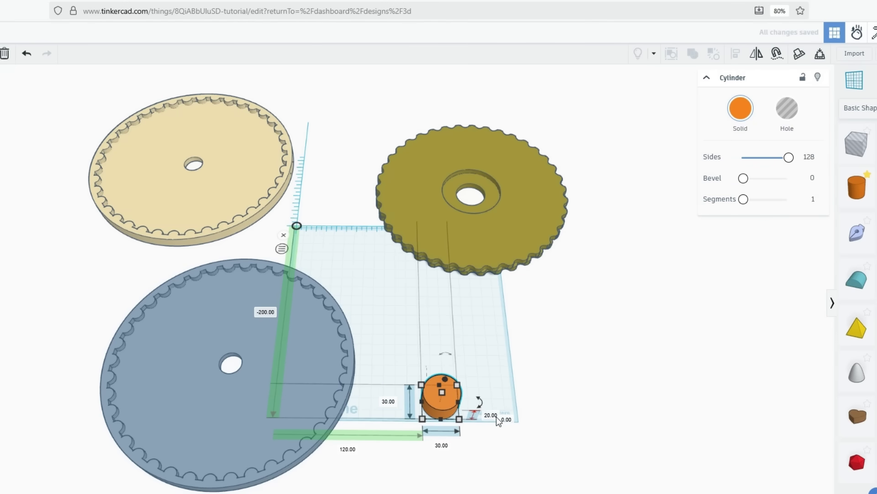
- Set the new solid cylinder's height to 4.5 mm
left_click(491, 417)
type("4.5")
key("Return")
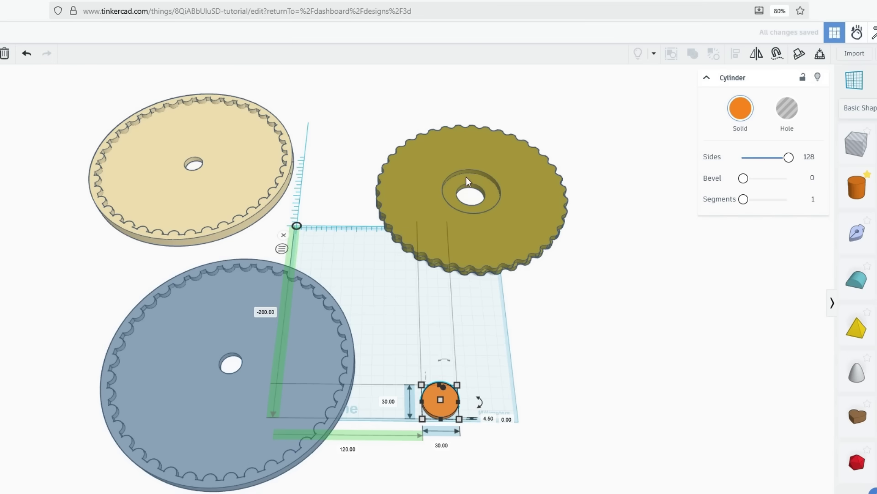
left_click(622, 359)
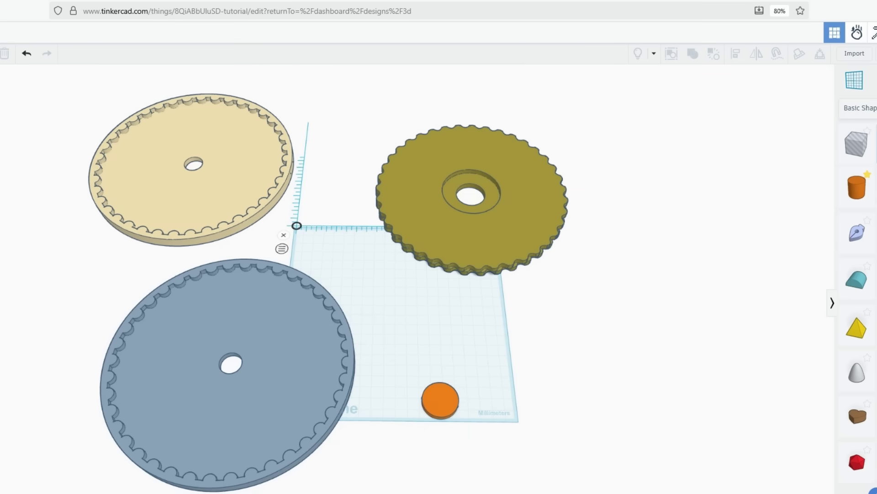
- Add a 20 mm hole cylinder with 128 sides and centre it on the 30 mm solid cylinder
left_click_drag(857, 187, 511, 397)
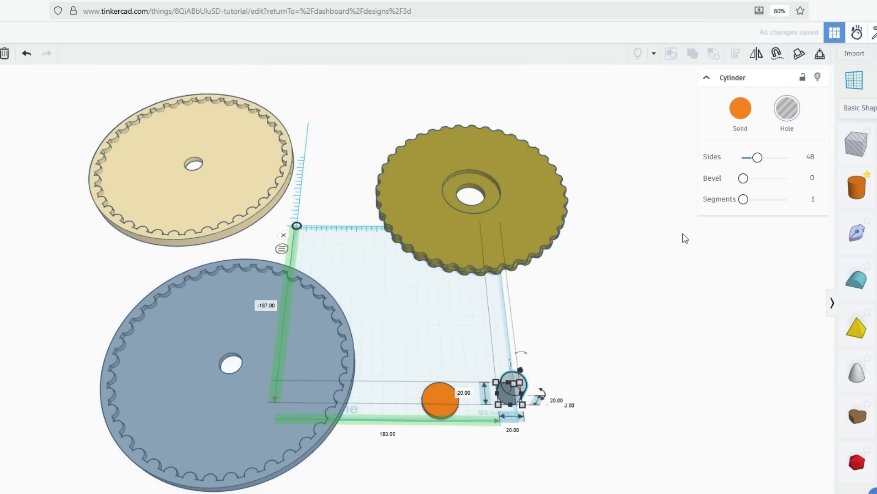
left_click_drag(757, 156, 789, 157)
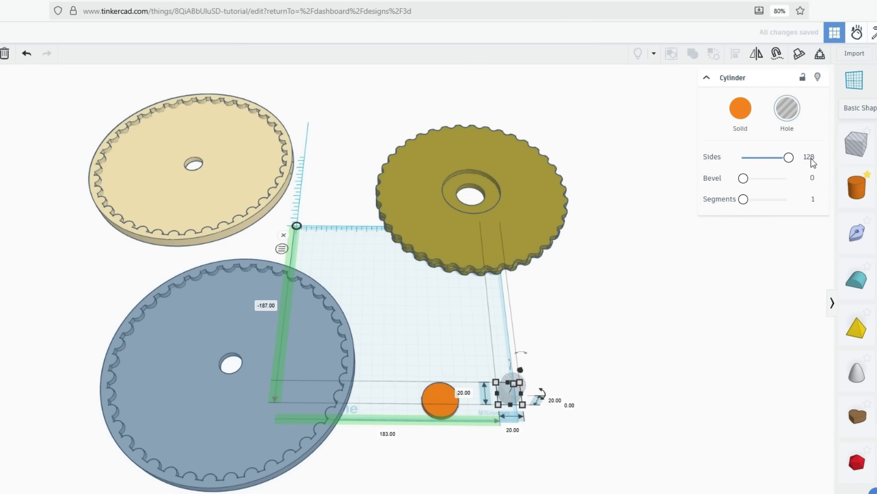
left_click(624, 443)
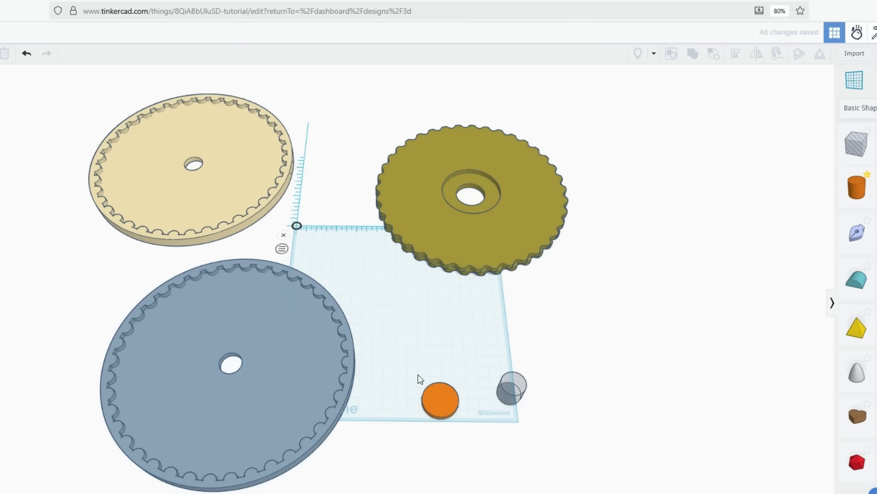
left_click_drag(539, 414, 540, 414)
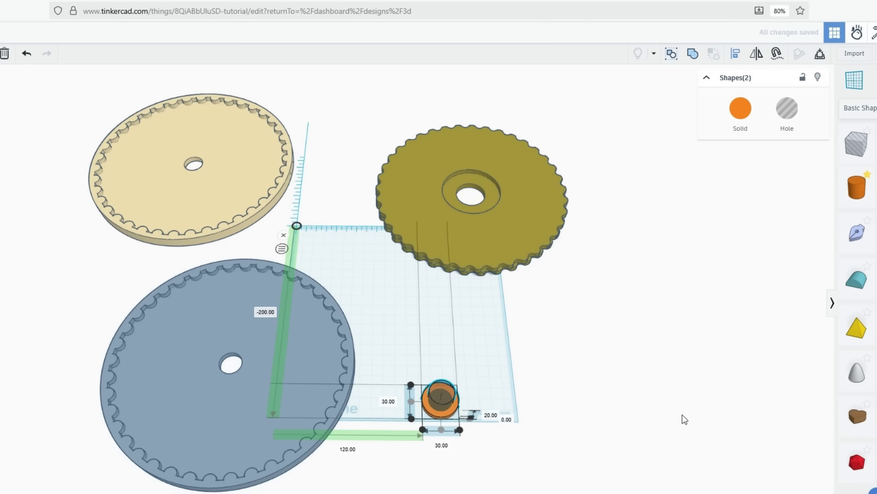
left_click(617, 421)
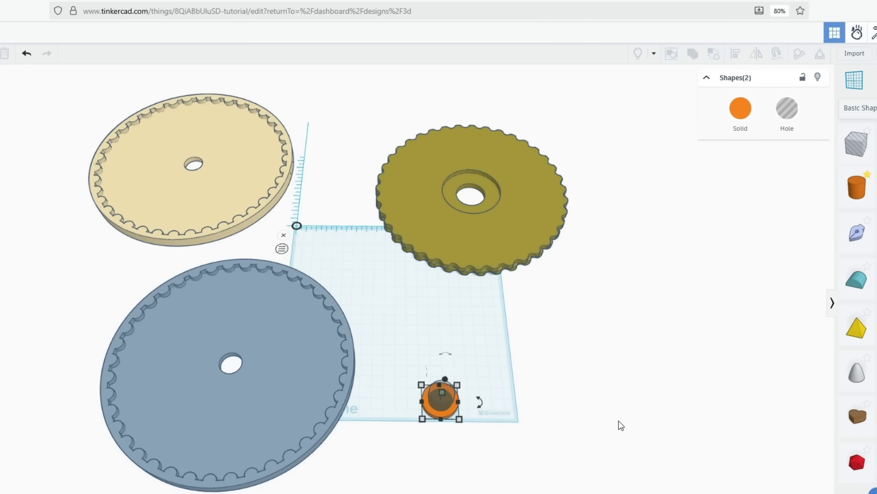
- Shift the 20 mm hole cylinder 2 mm sideways, off the centre of the 30 mm solid cylinder
left_click(437, 395)
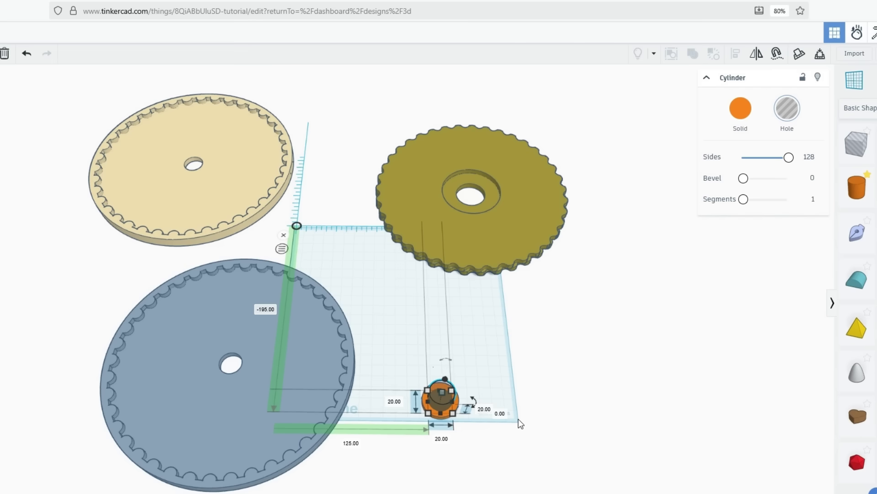
key("Left")
key("Left")
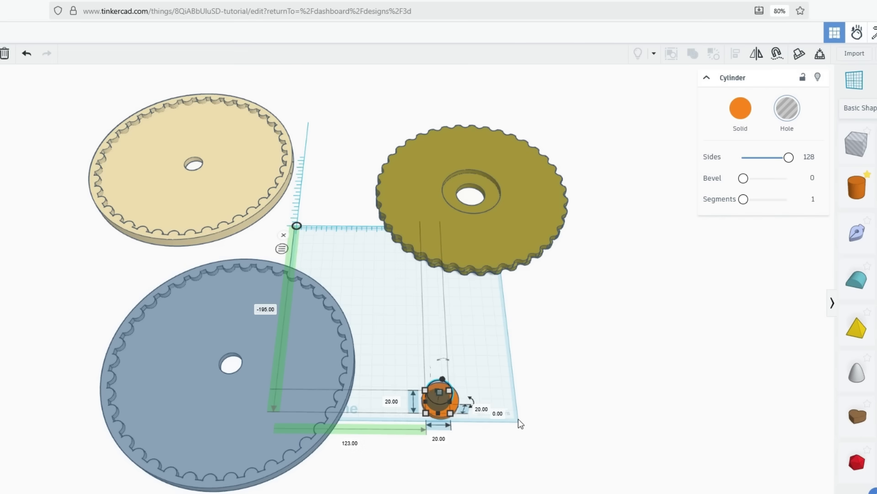
key("ctrl+g")
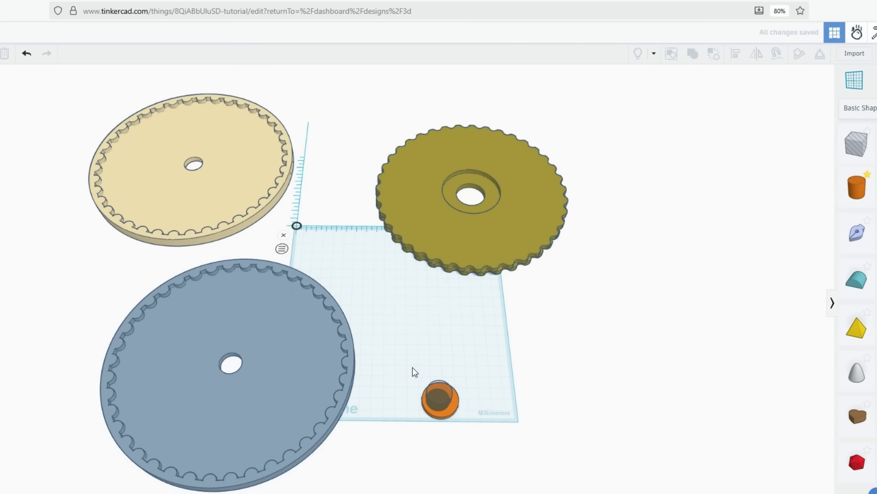